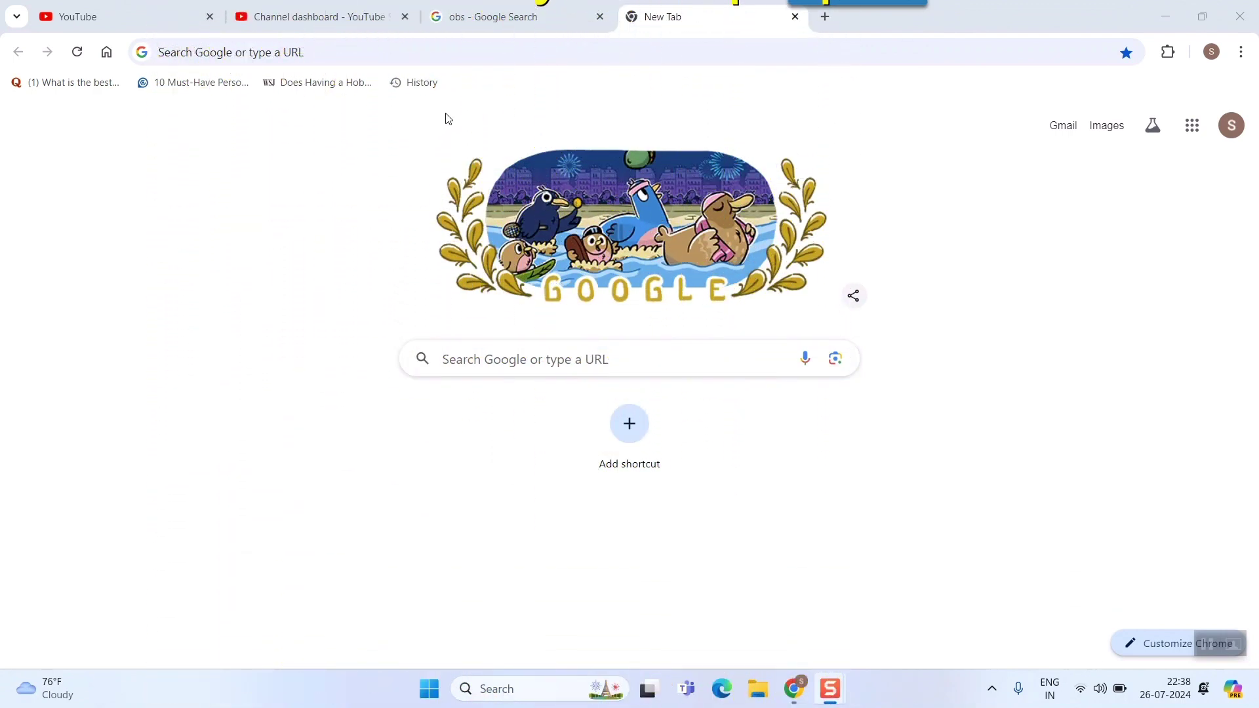
Search Google for 'obs down' and look over the results
click(310, 53)
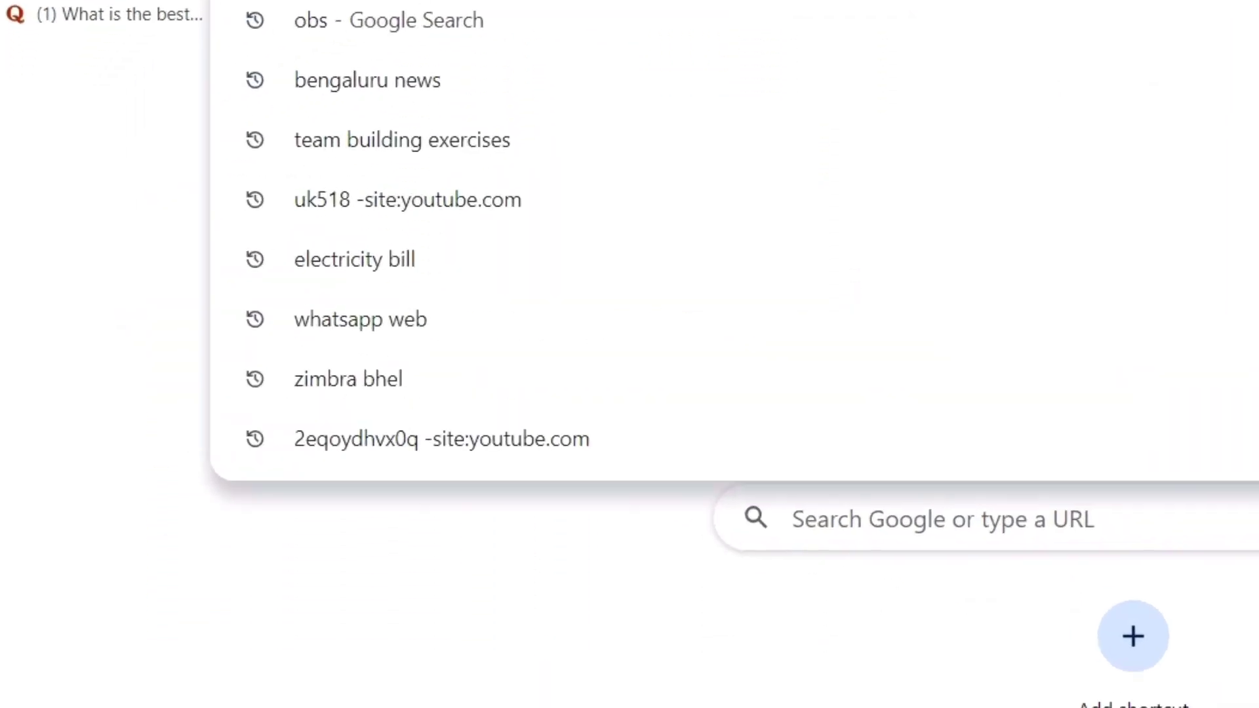
text(obs down)
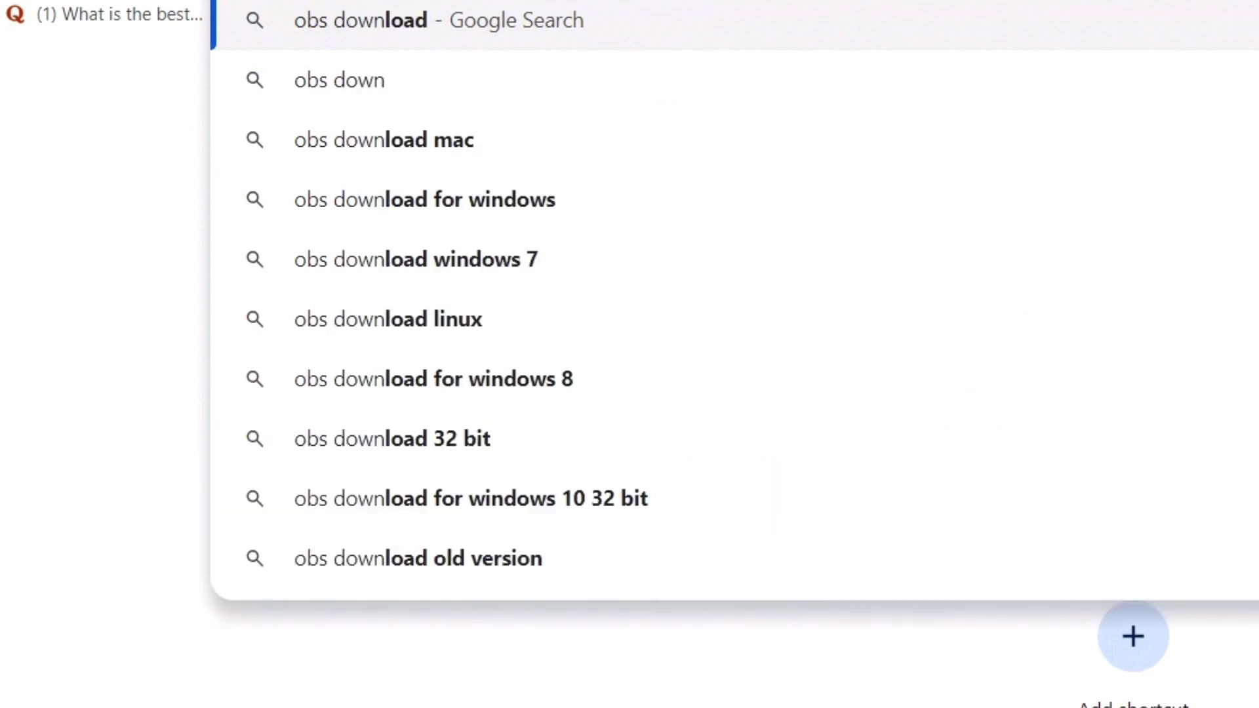
key(Return)
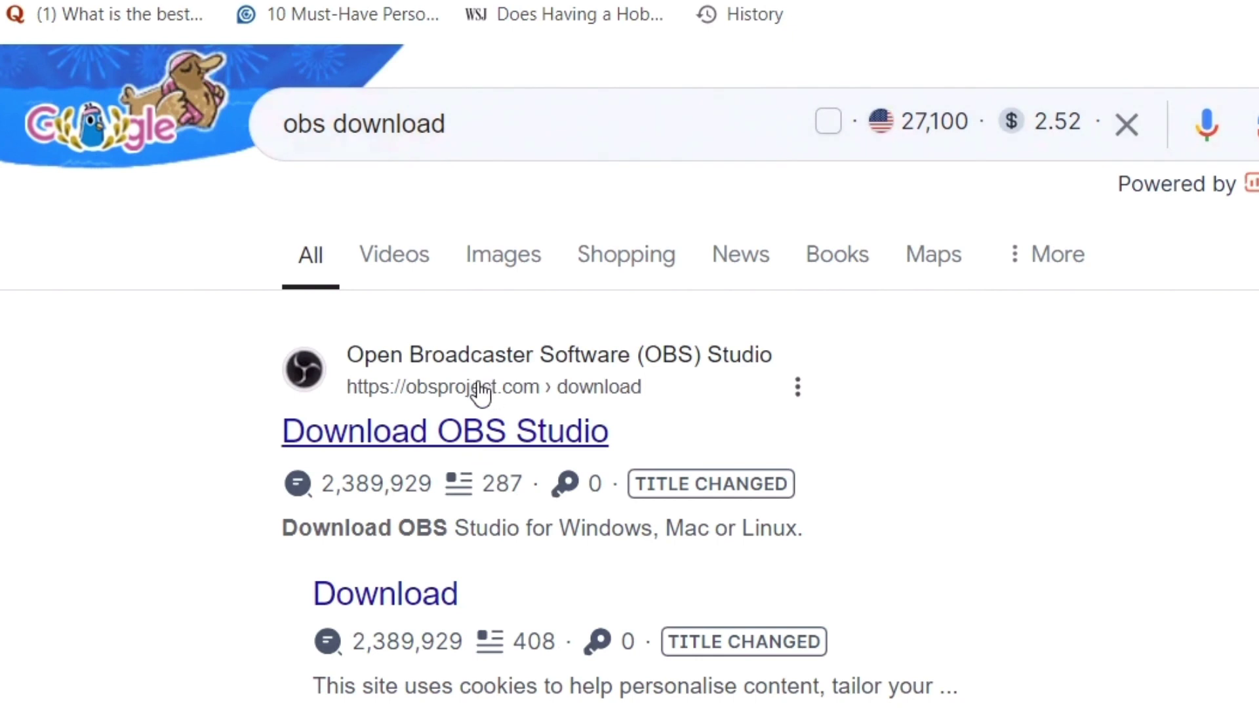
scroll(479, 385, down, 7)
scroll(473, 393, up, 7)
Open the official OBS Studio download page on obsproject.com
click(401, 434)
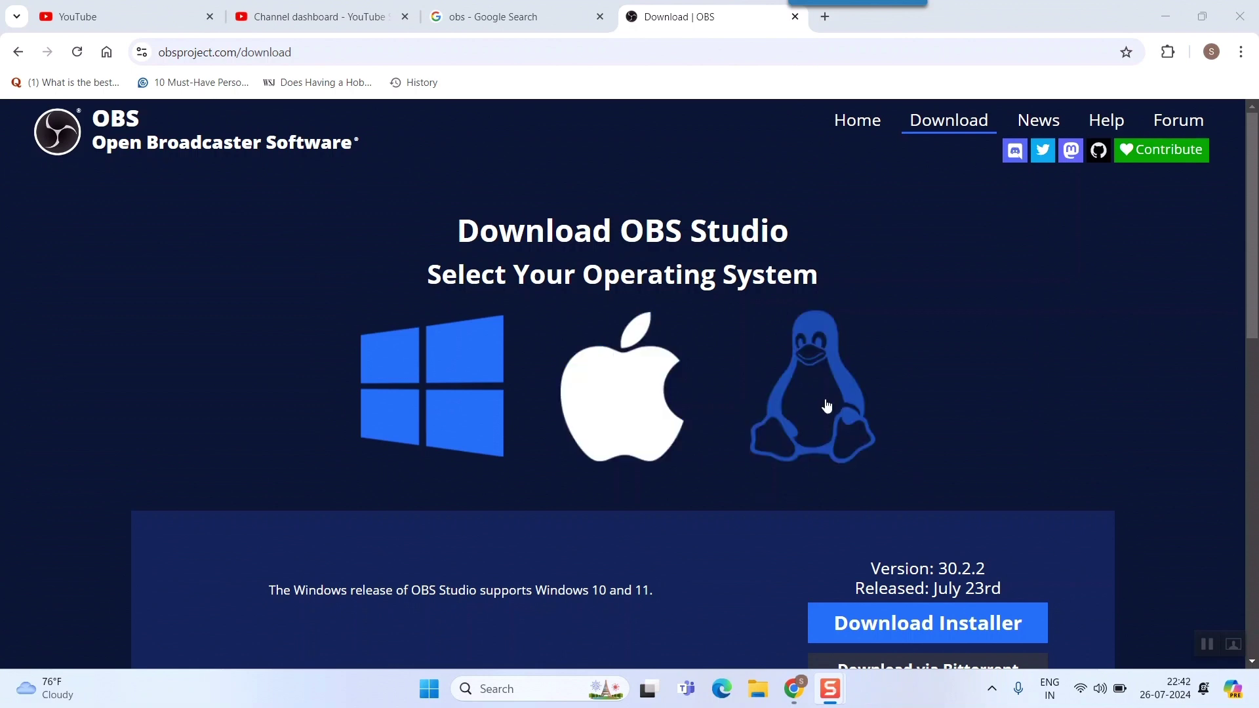
scroll(820, 402, down, 3)
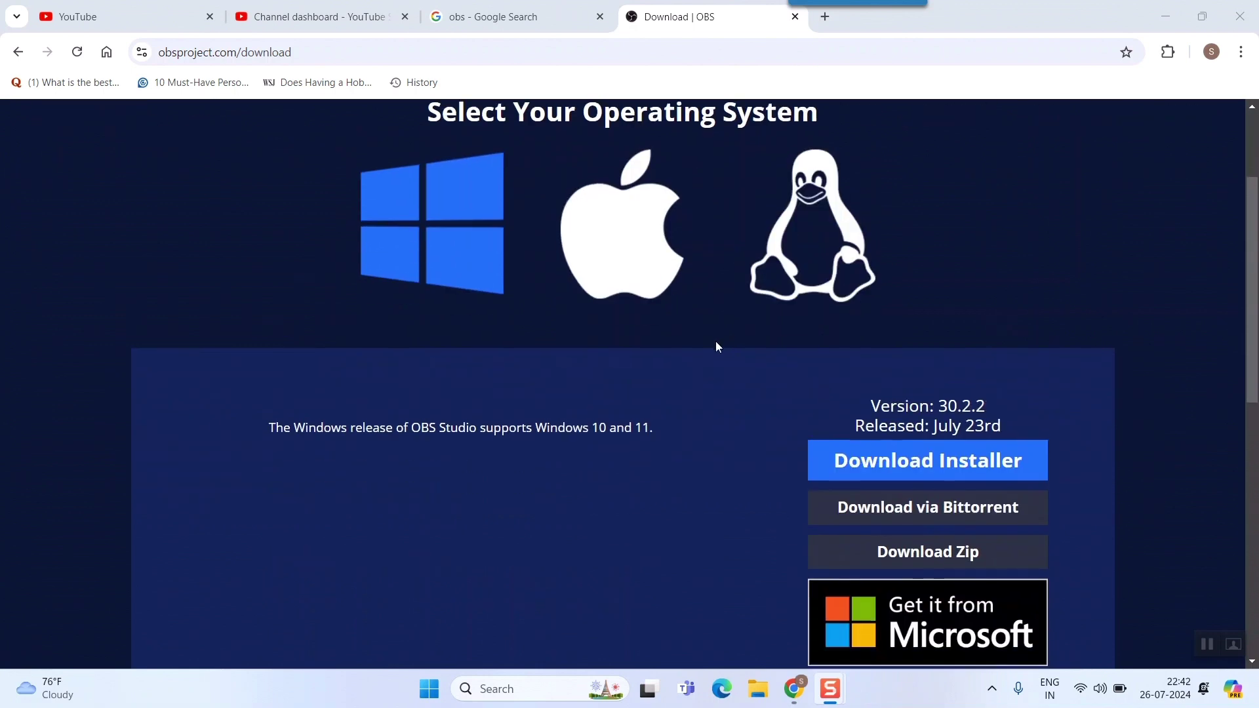
scroll(655, 337, up, 1)
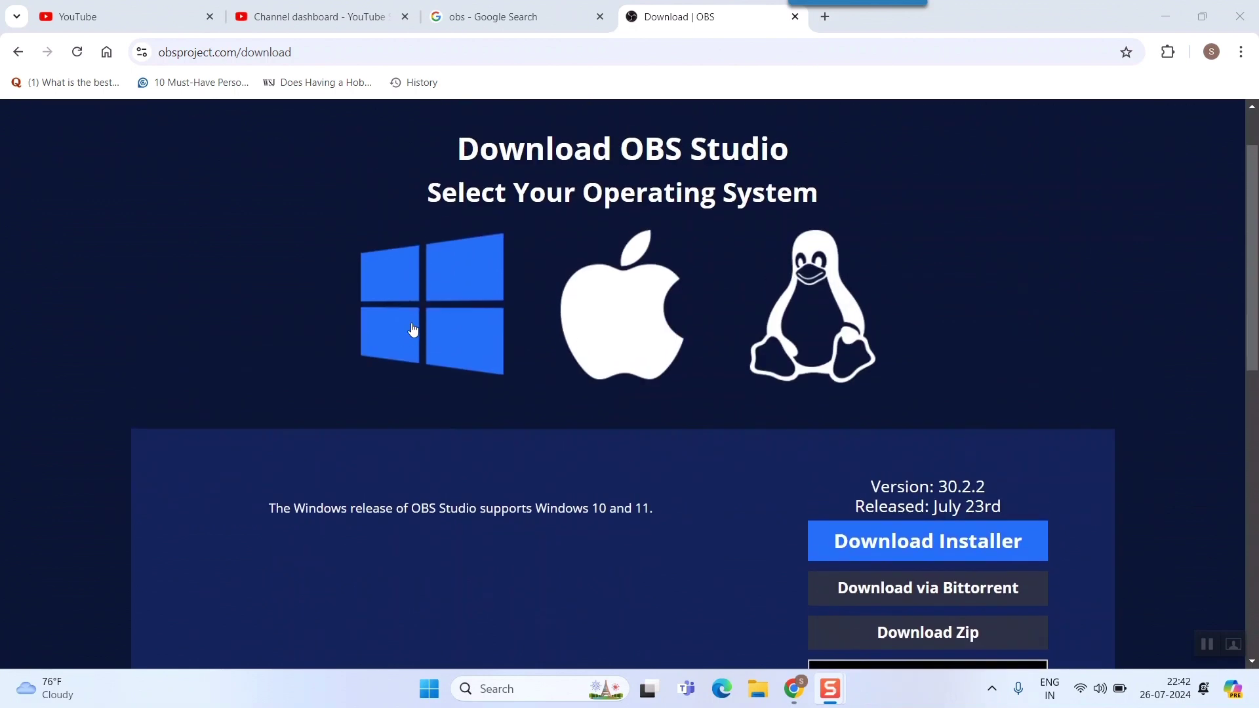
Check the macOS options, then download the Windows installer for OBS Studio 30.2.2
click(631, 317)
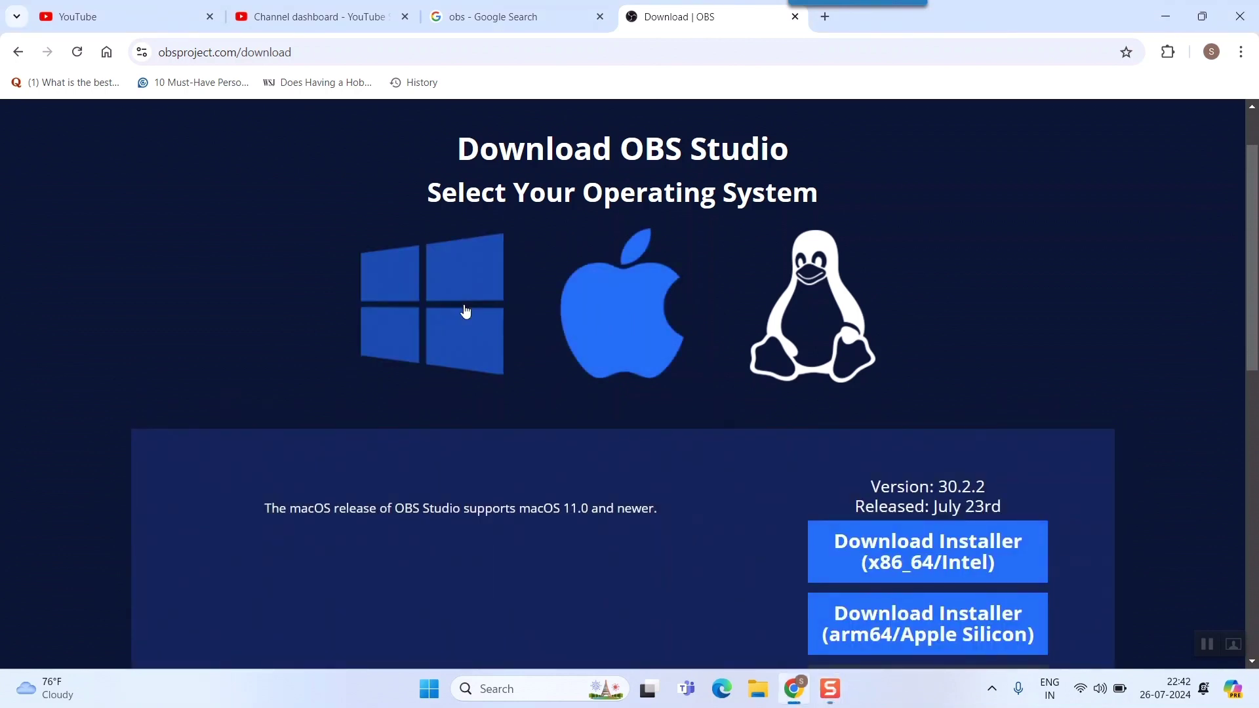
click(466, 311)
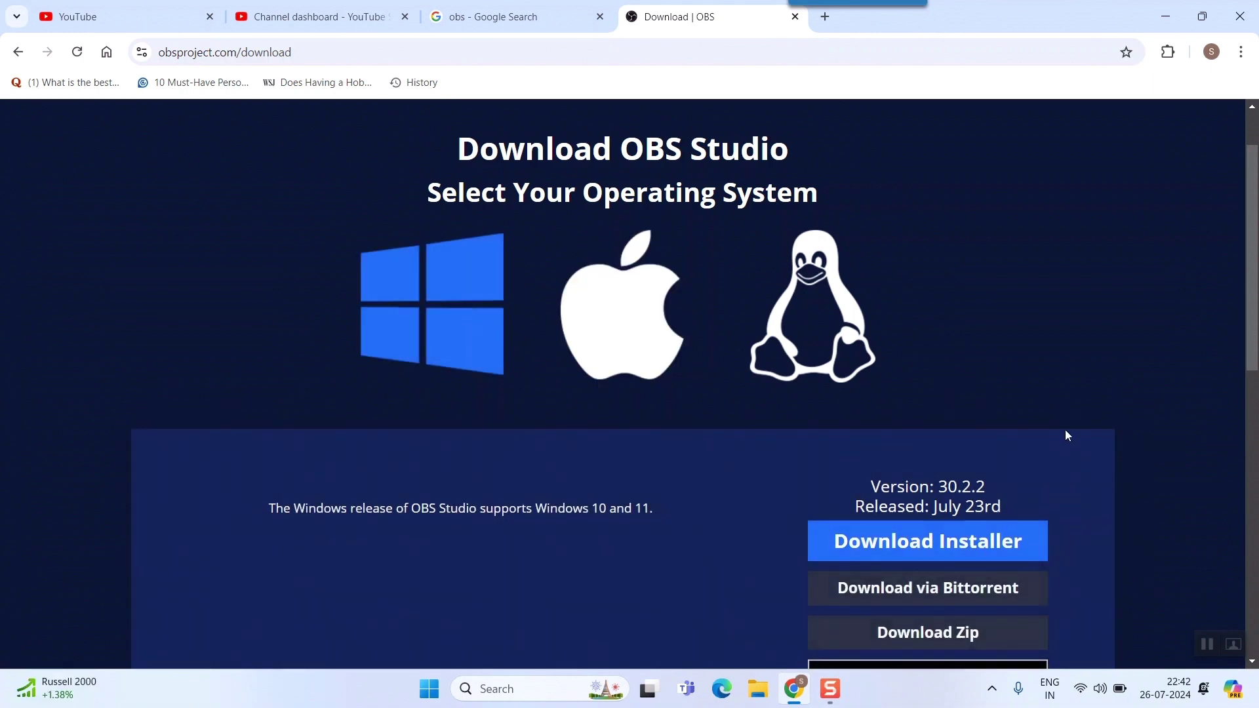
scroll(1064, 430, down, 3)
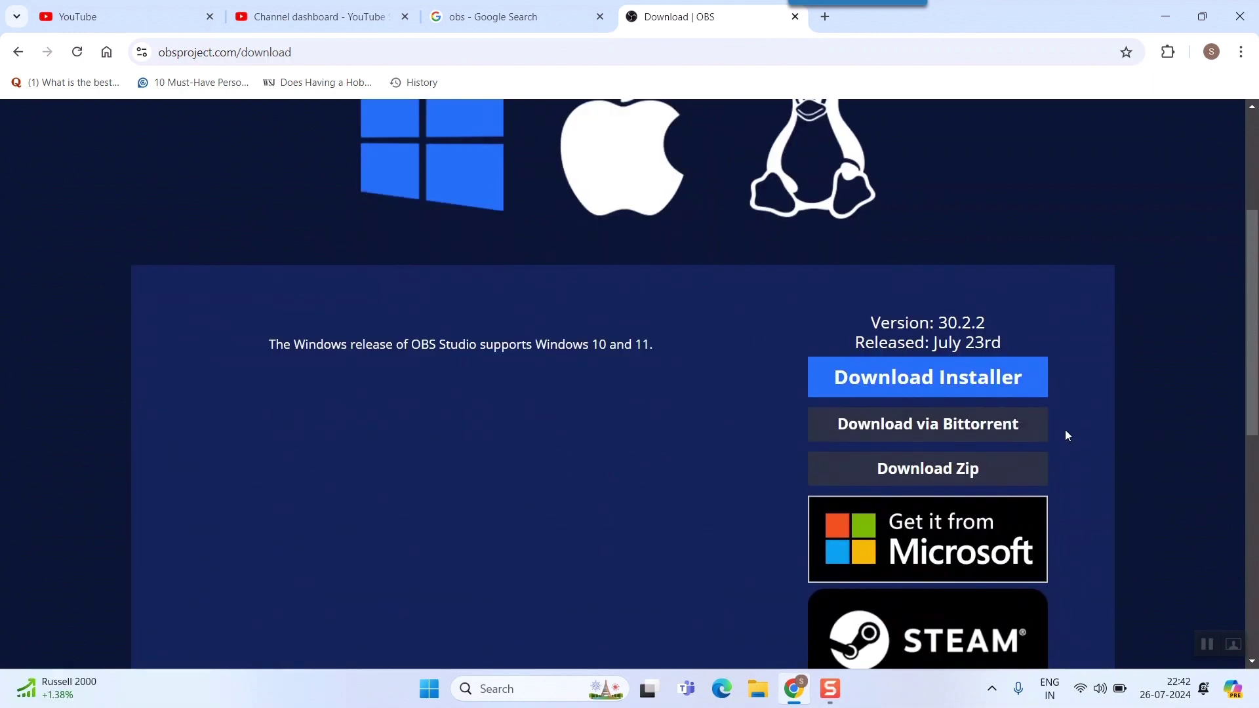
click(900, 384)
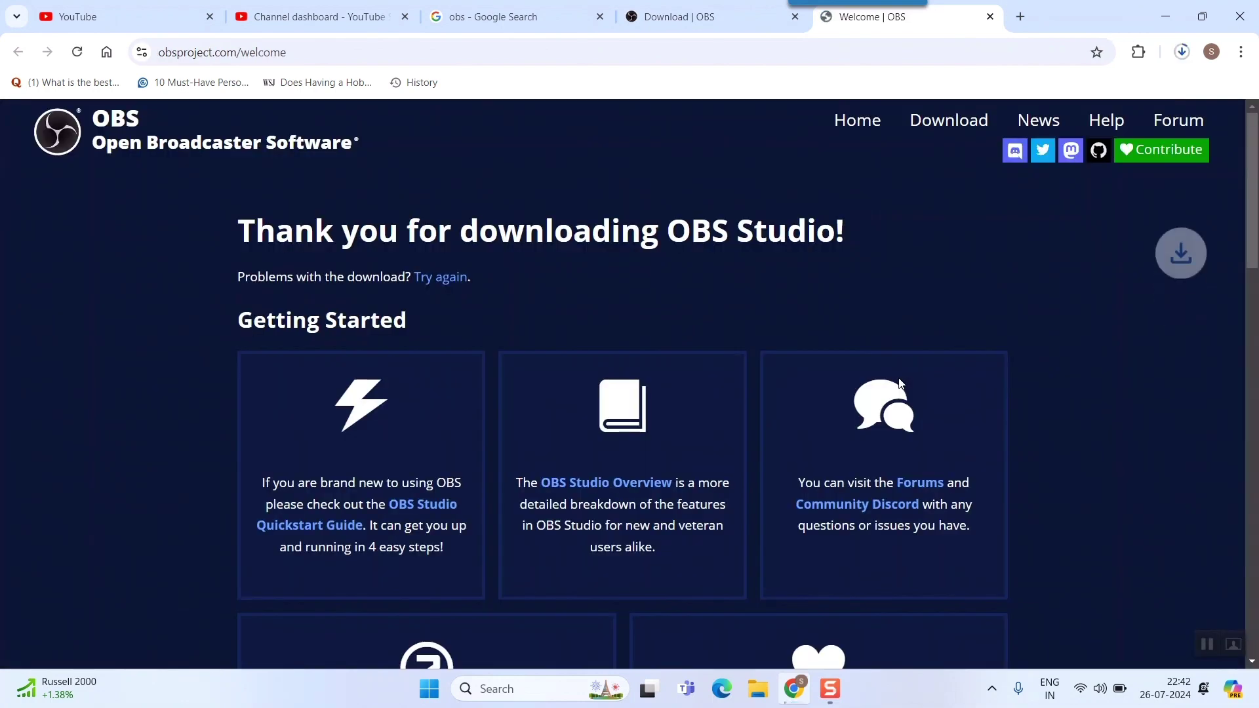
Show OBS-Studio-30.2.2-Windows-Installer.exe in its Downloads folder from Chrome's download list
click(1182, 52)
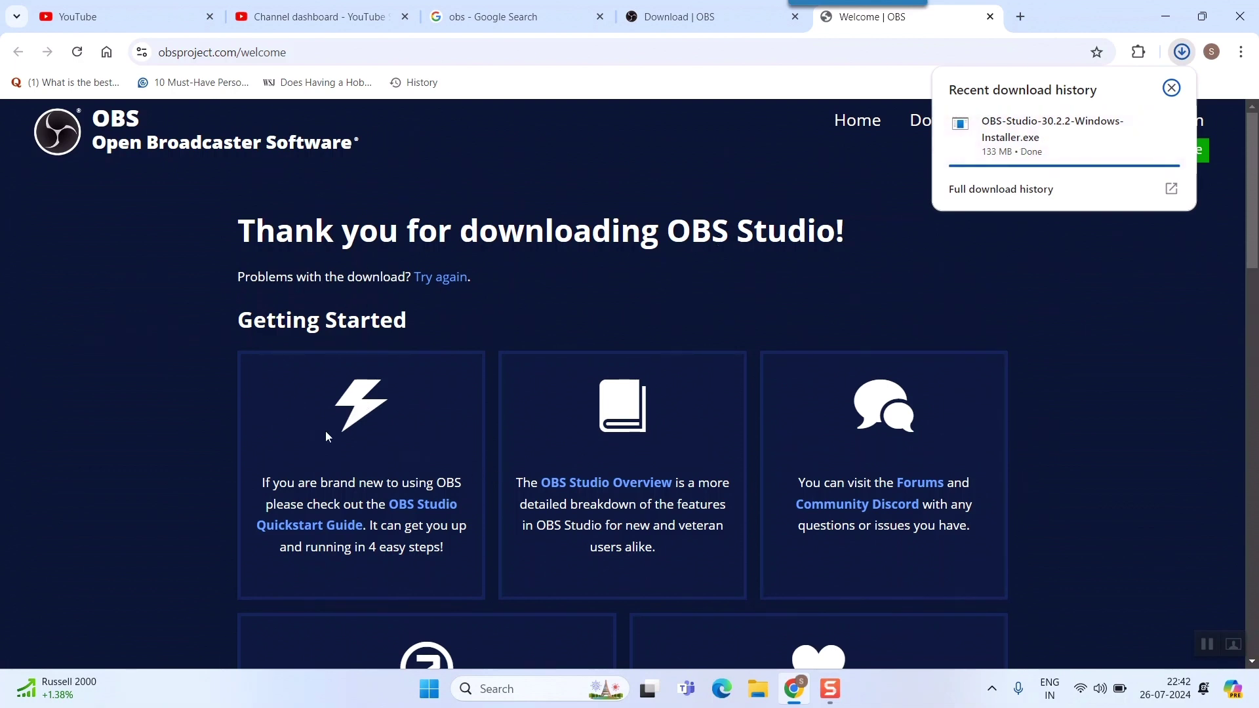
scroll(365, 410, down, 5)
scroll(396, 472, up, 5)
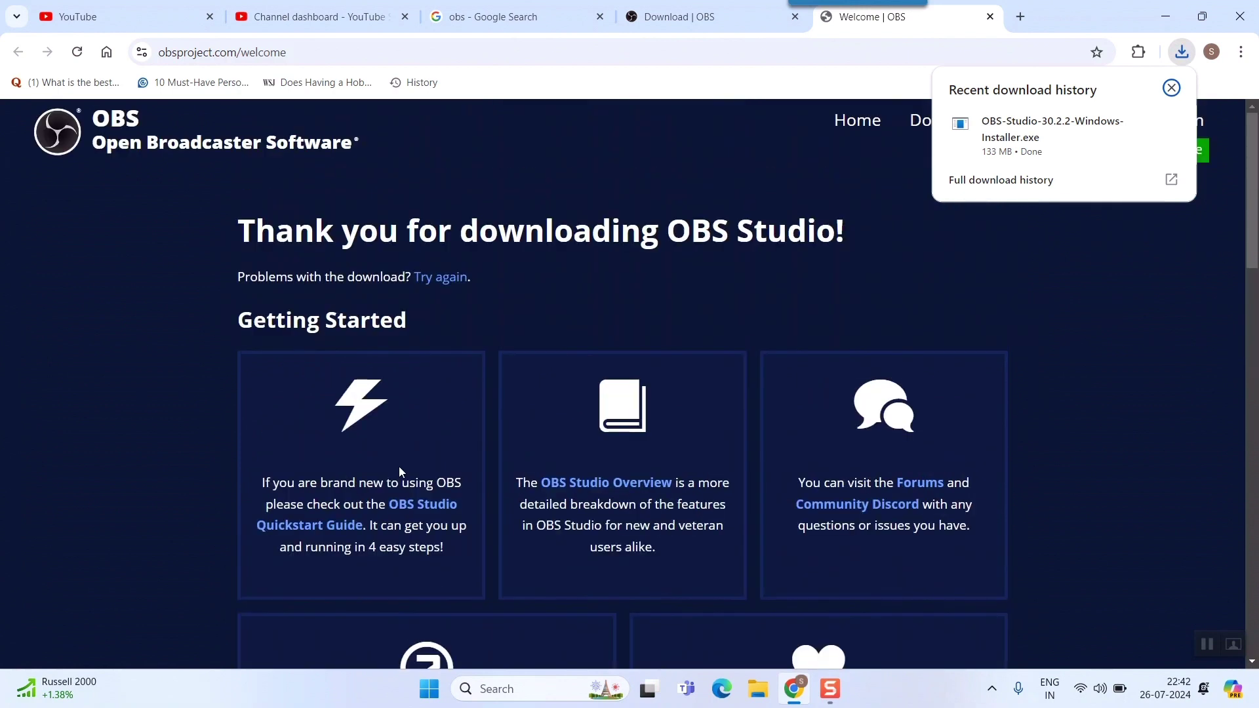
right_click(1015, 139)
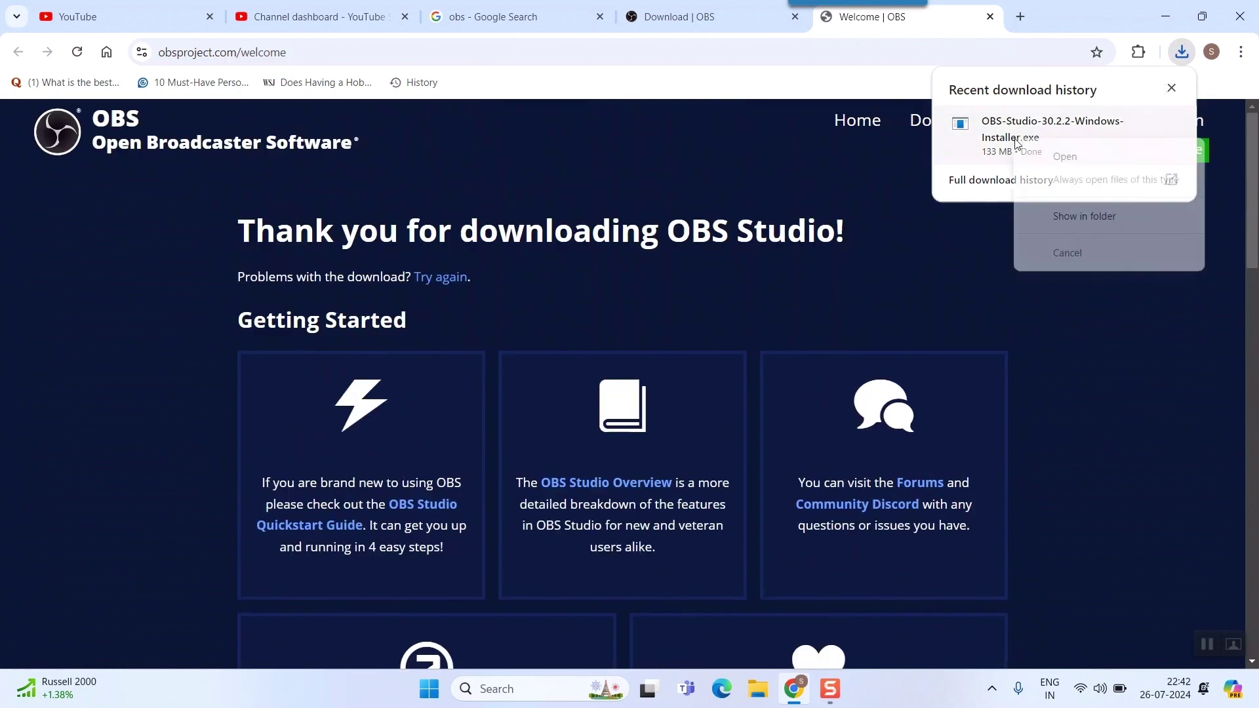
click(1086, 219)
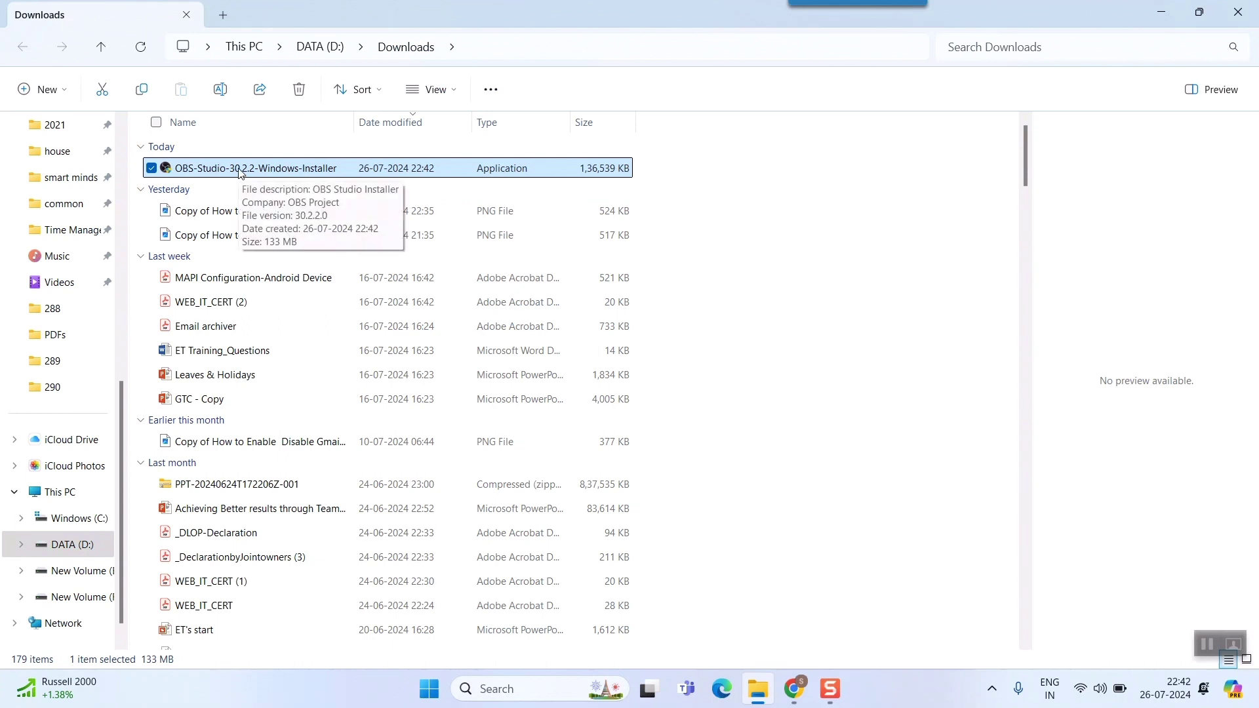
Run OBS-Studio-30.2.2-Windows-Installer from the Downloads folder
double_click(240, 170)
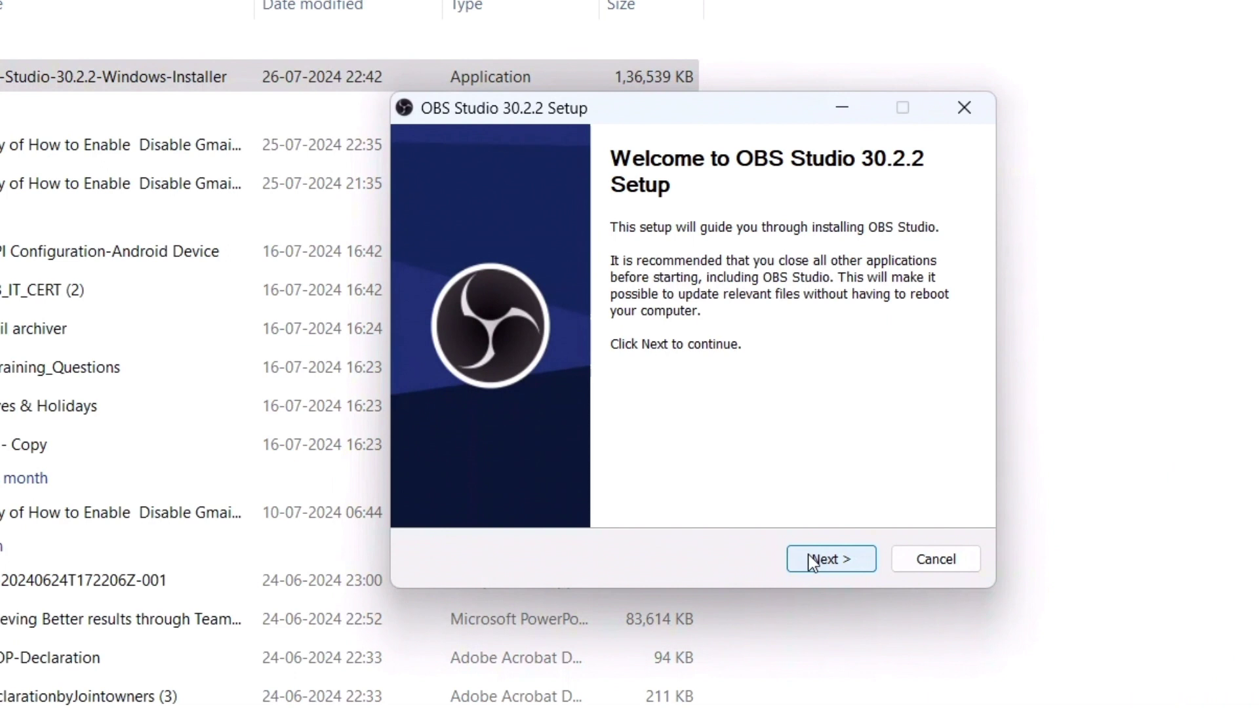
Move past the welcome page and accept the OBS Studio license terms
click(813, 561)
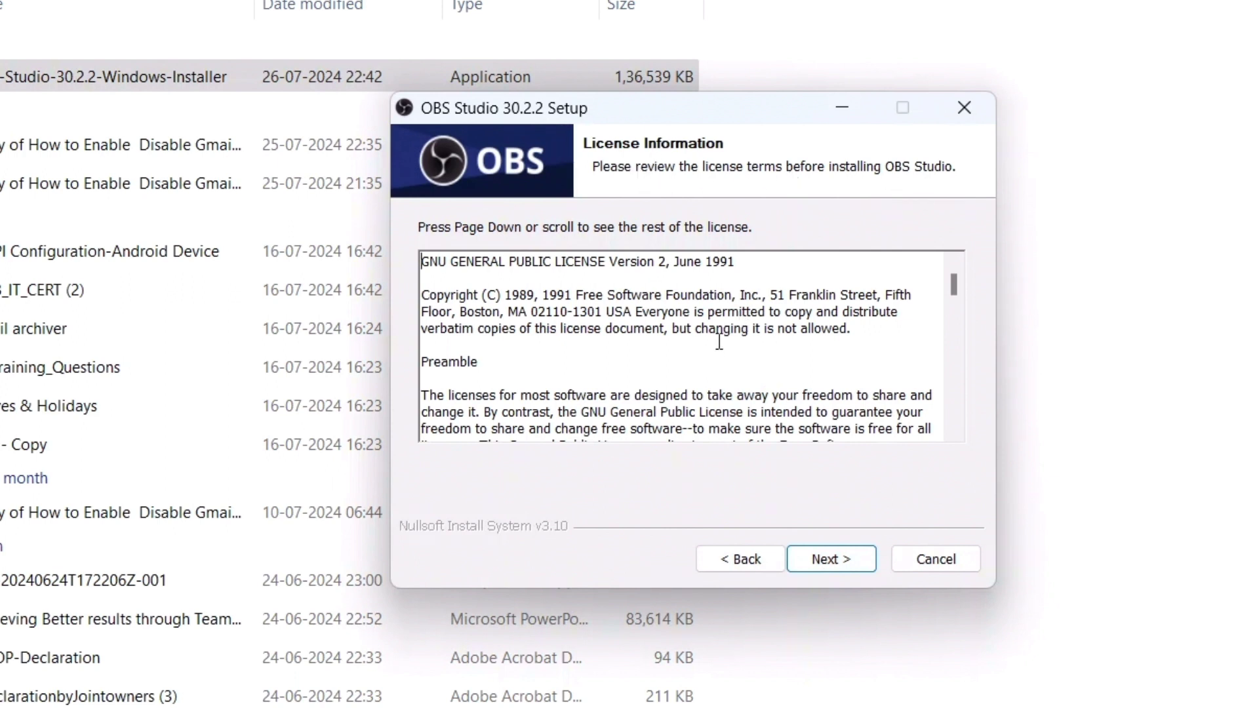
scroll(718, 341, down, 15)
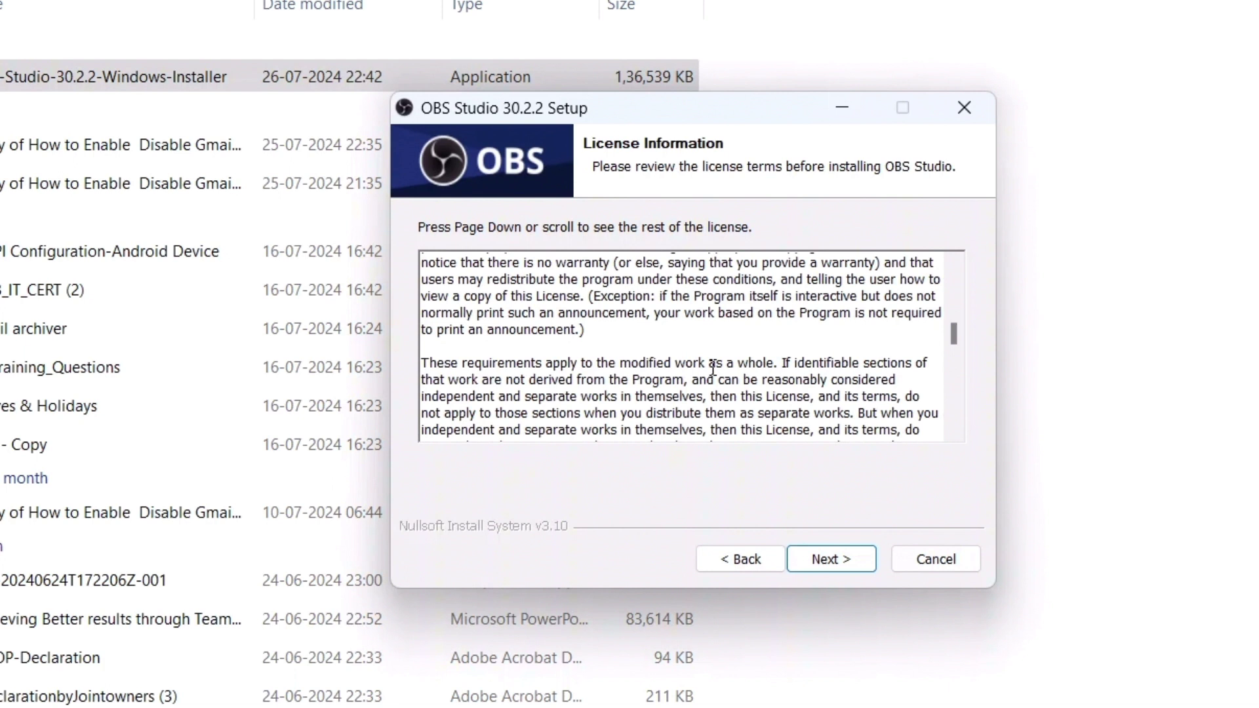
scroll(714, 367, down, 8)
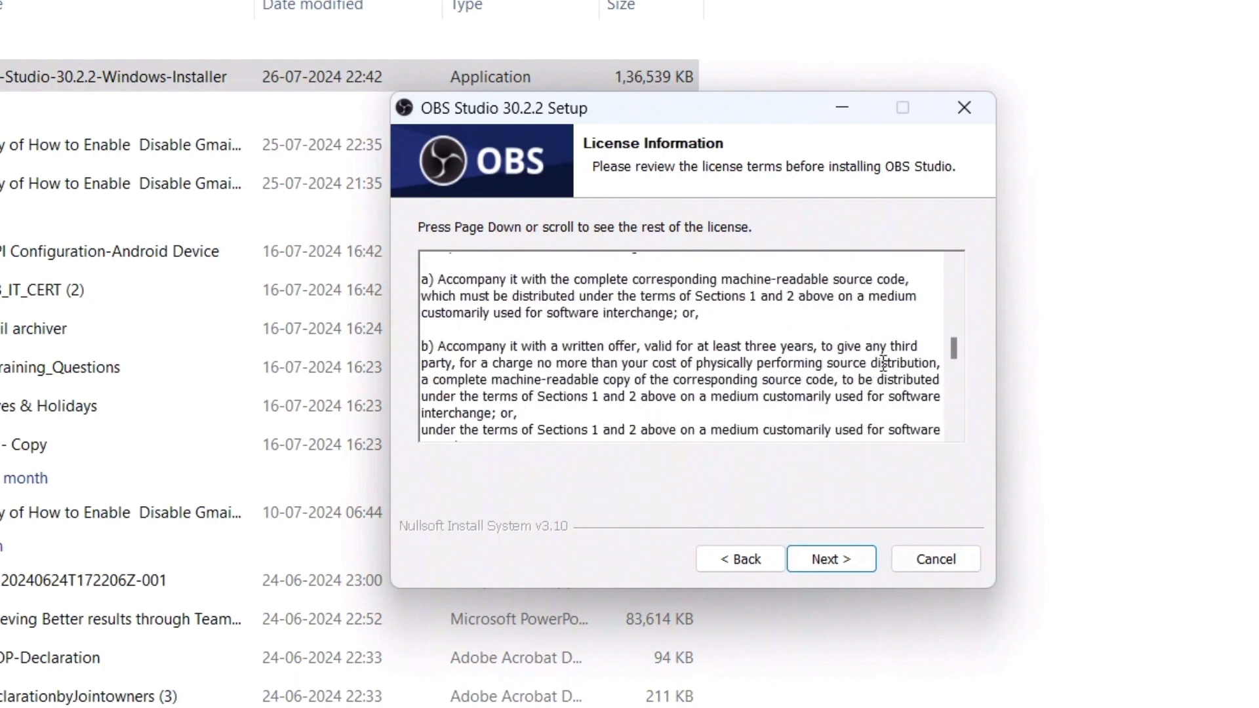
click(832, 557)
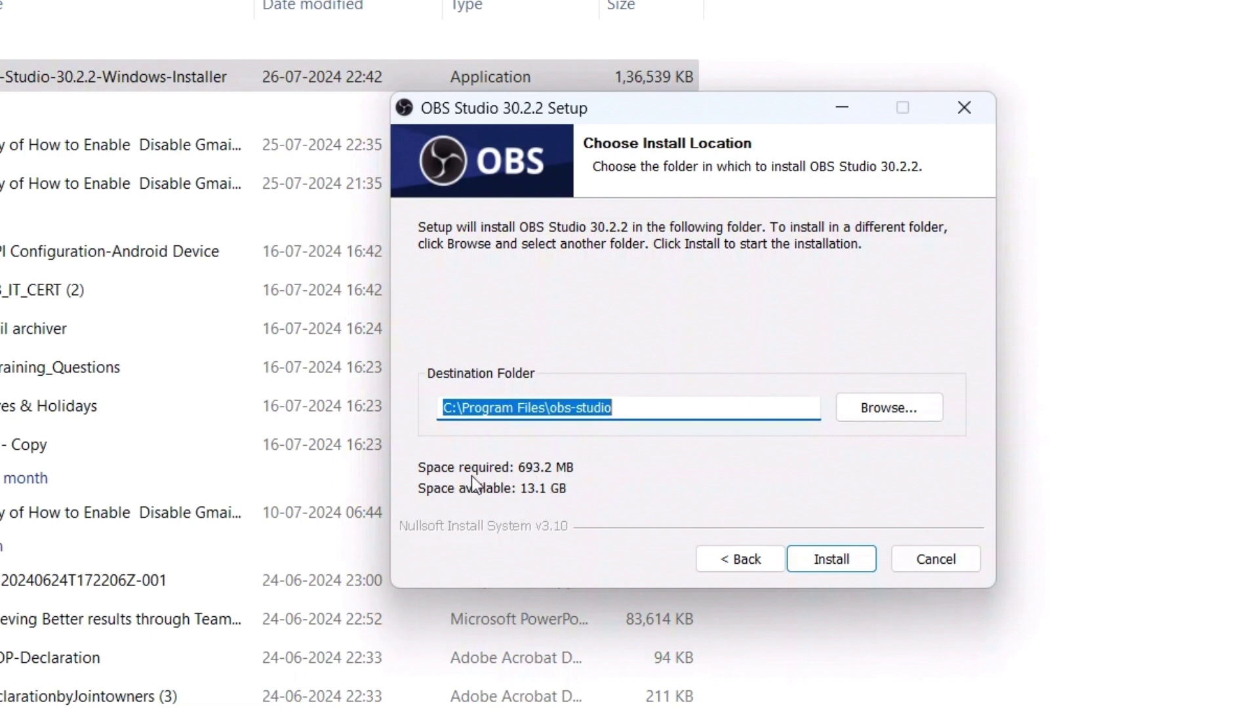
Install OBS Studio 30.2.2 into C:\Program Files\obs-studio and finish the setup wizard
click(828, 556)
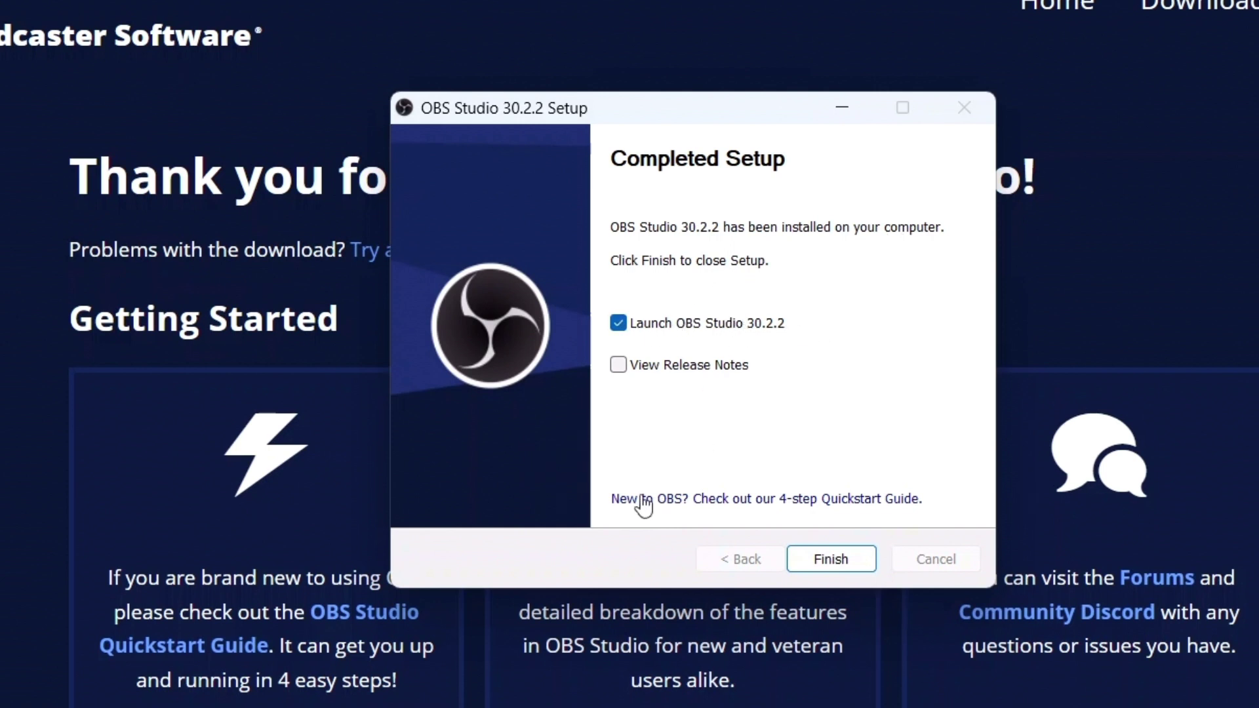
click(830, 559)
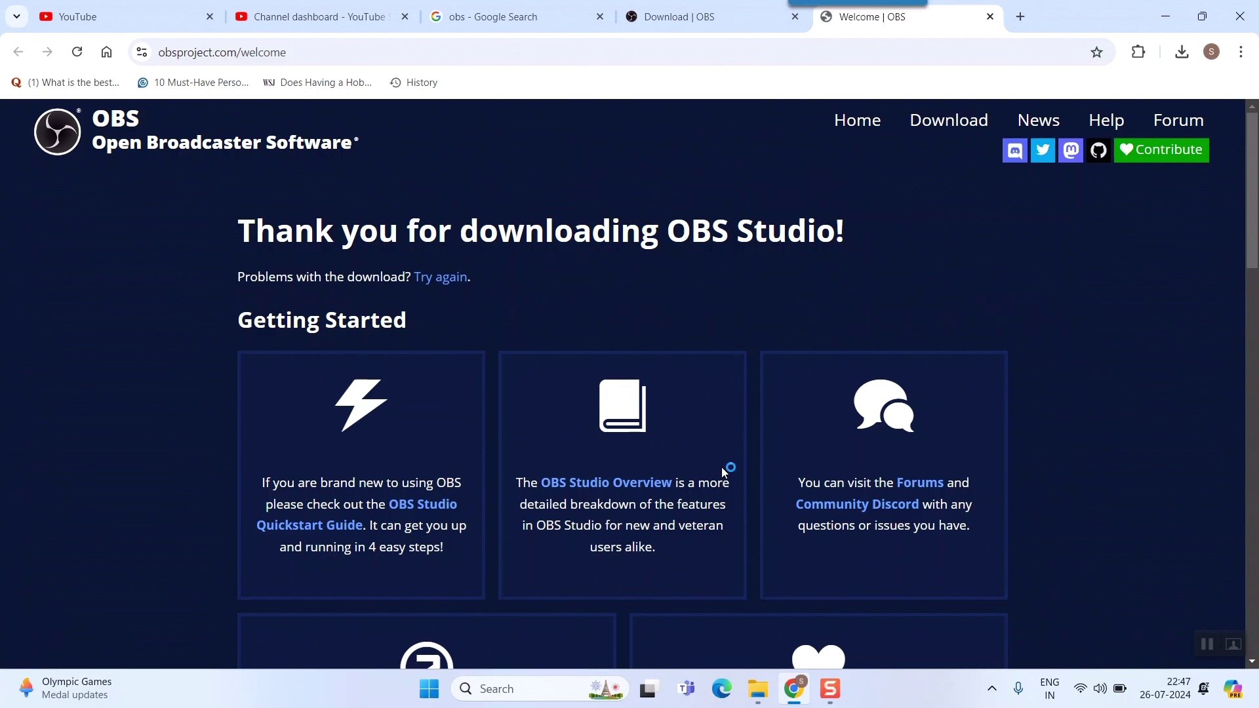
Minimize Chrome and launch OBS Studio from its desktop shortcut
click(1159, 18)
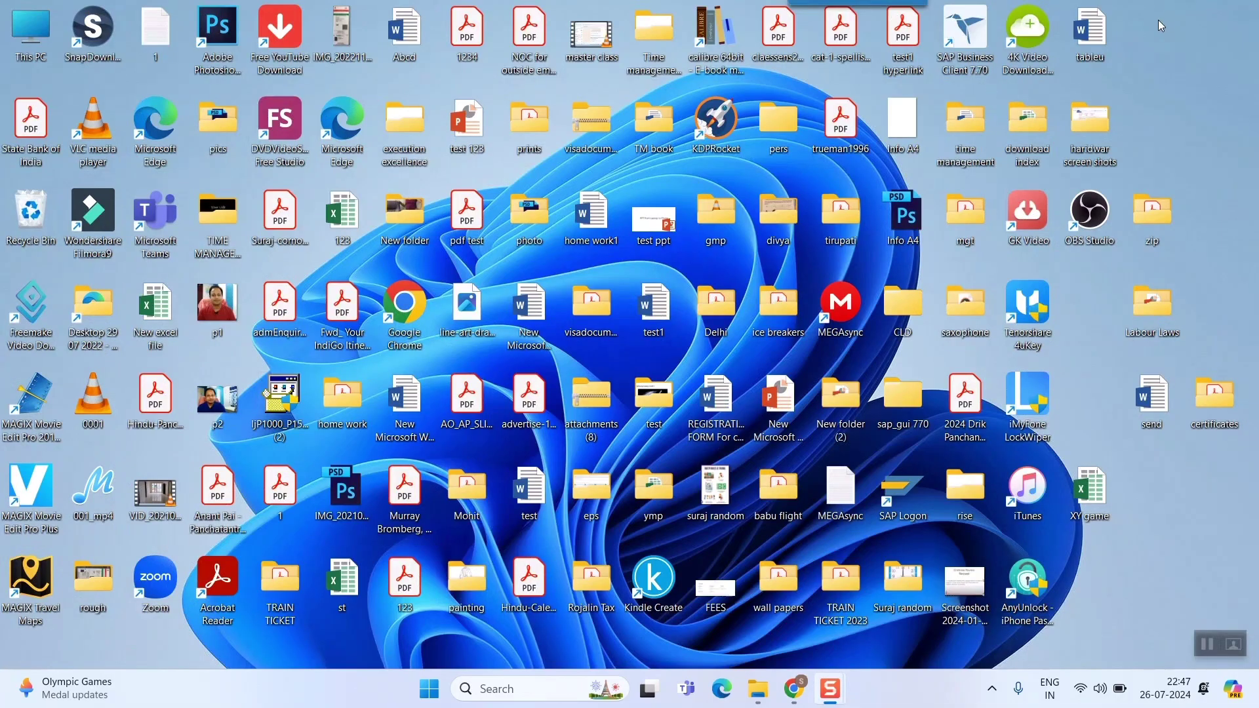
double_click(1092, 217)
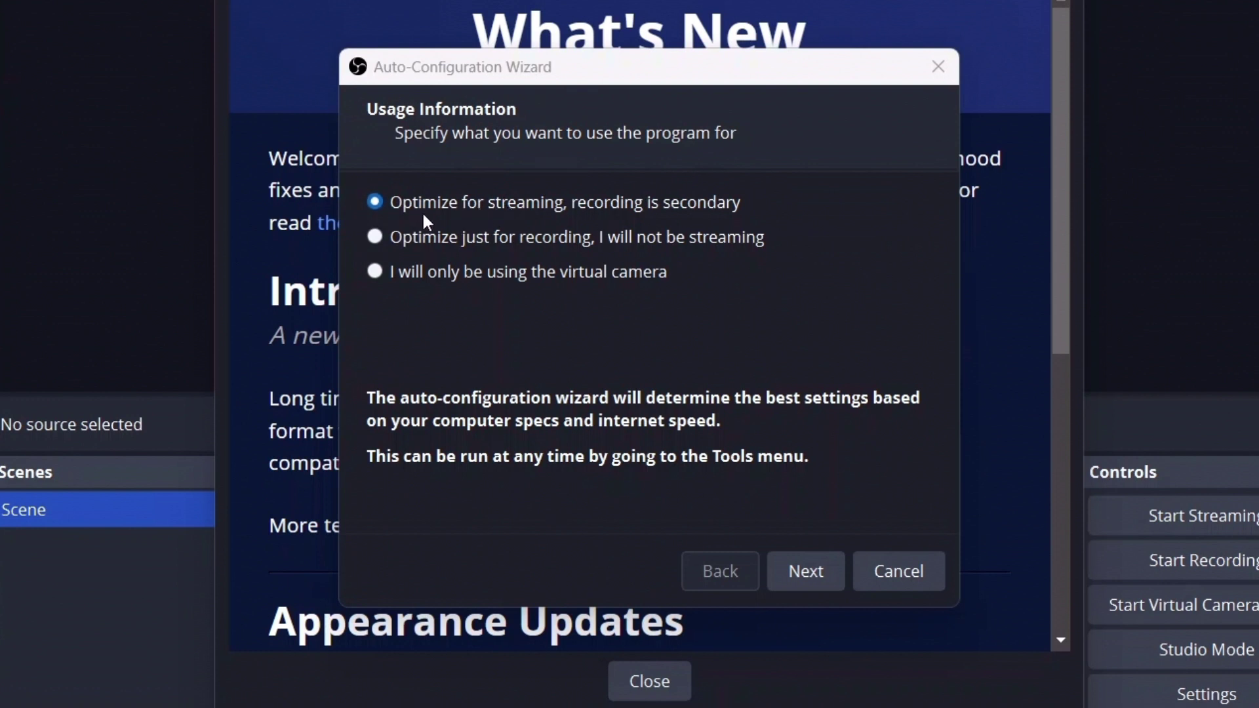
Choose 'Optimize just for recording, I will not be streaming' and continue to Video Settings
click(387, 235)
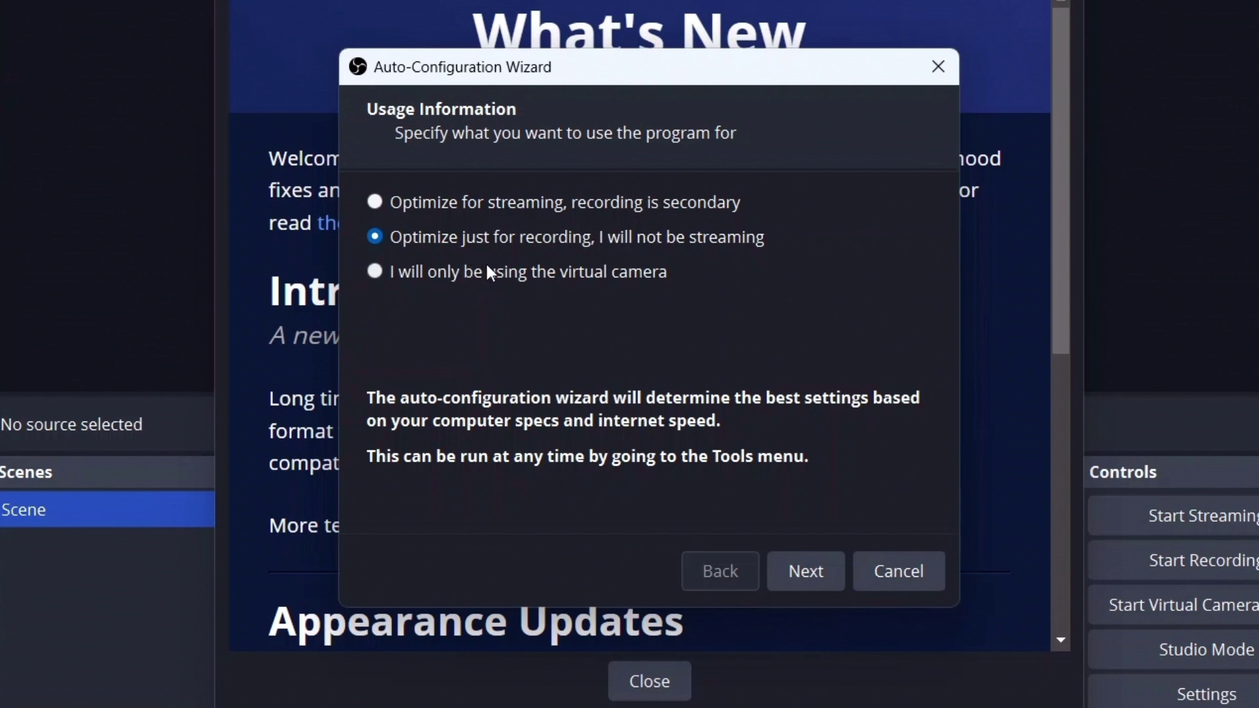
click(800, 577)
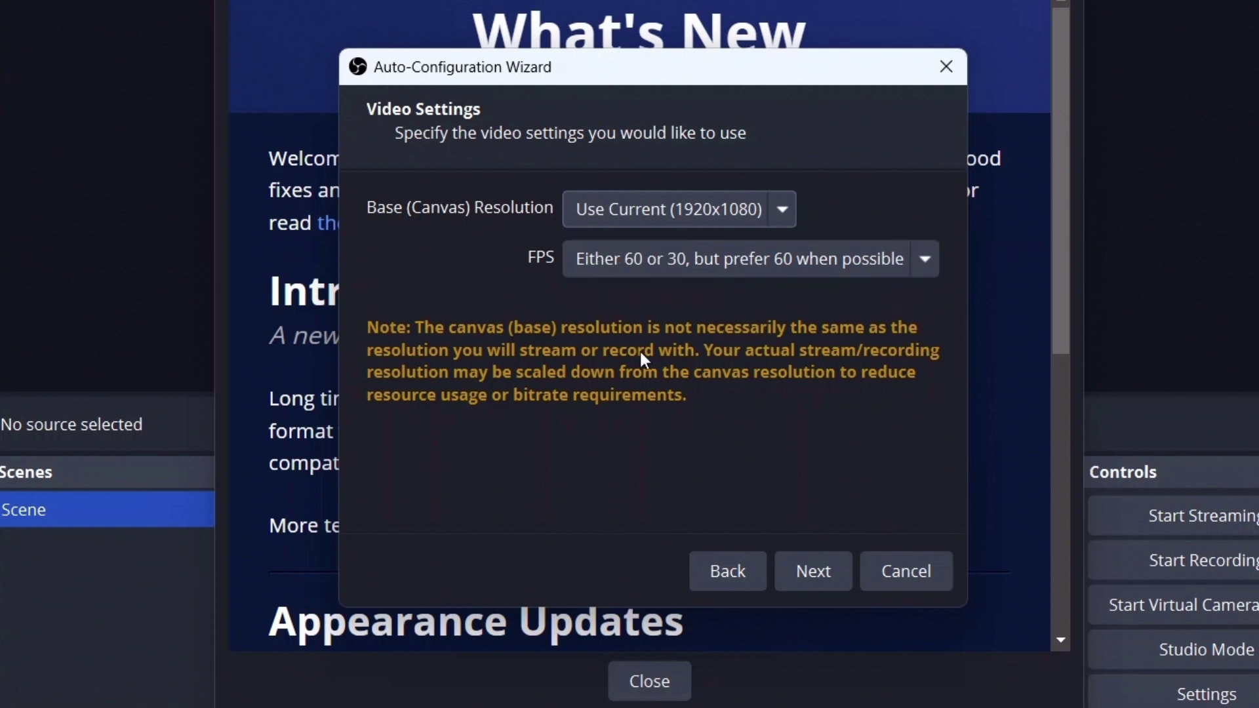
Apply the recommended 1920x1080, 60 FPS settings, dismiss What's New, and maximize OBS
click(801, 573)
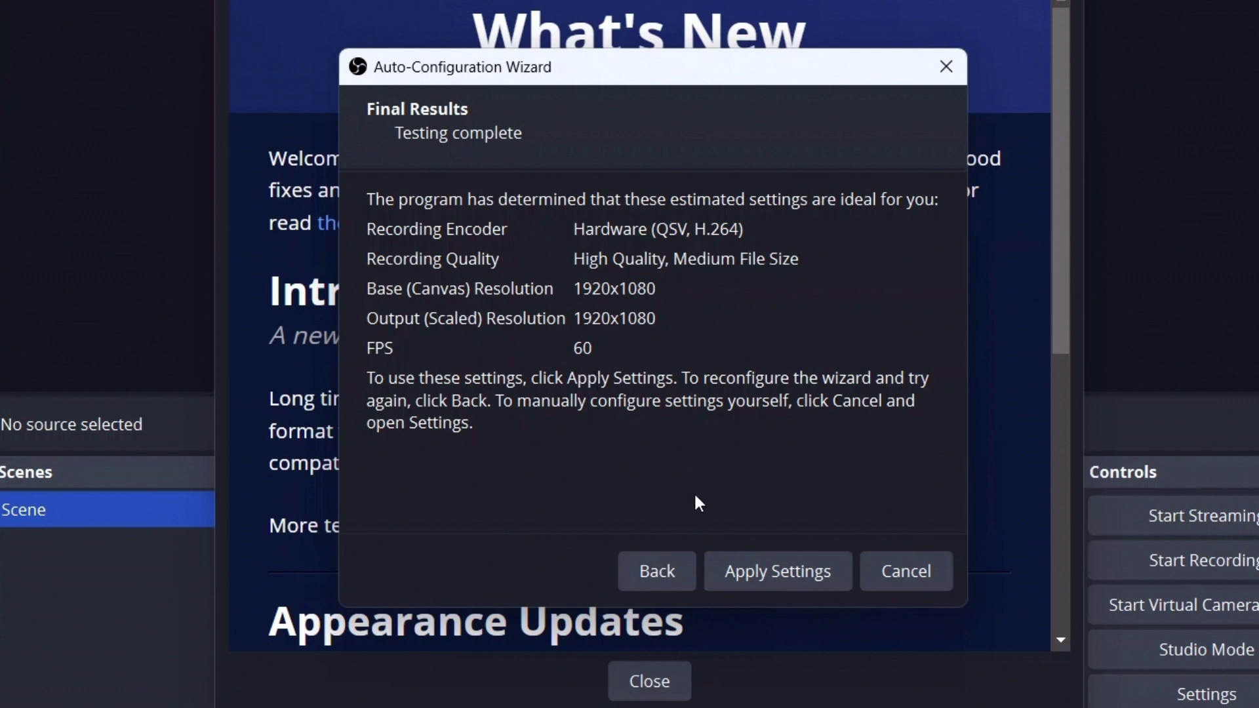
click(797, 563)
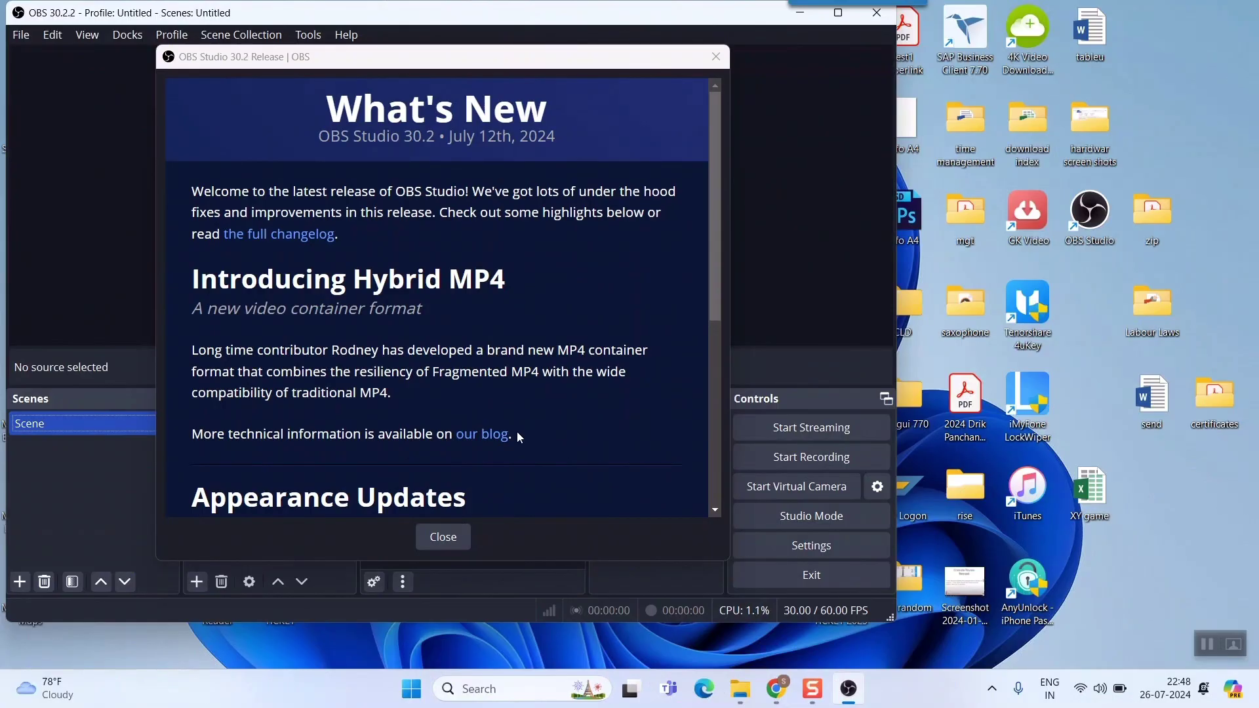
click(443, 537)
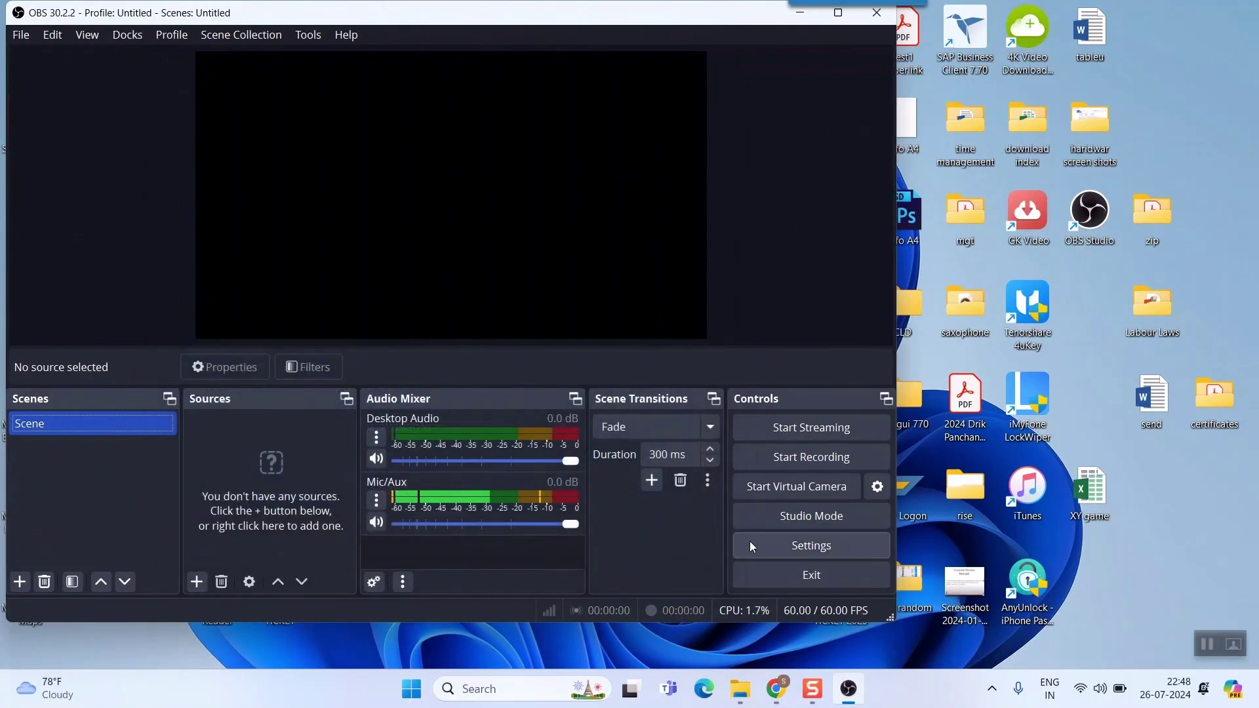
click(840, 13)
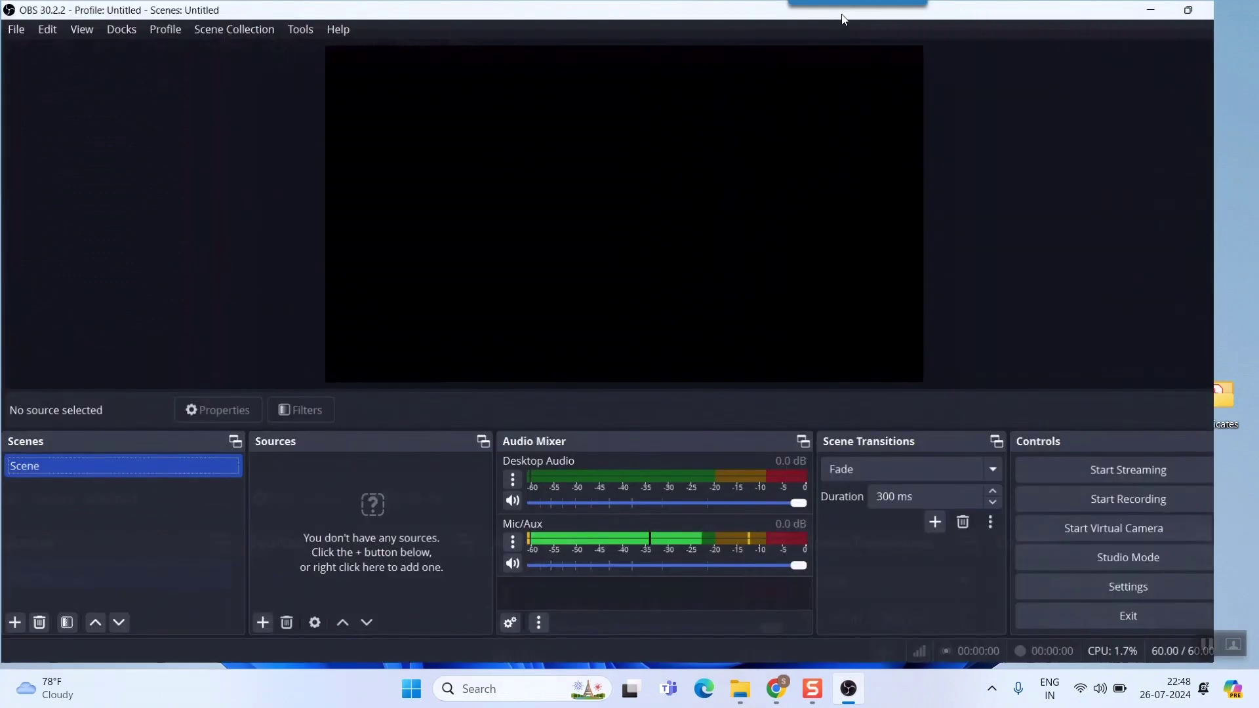